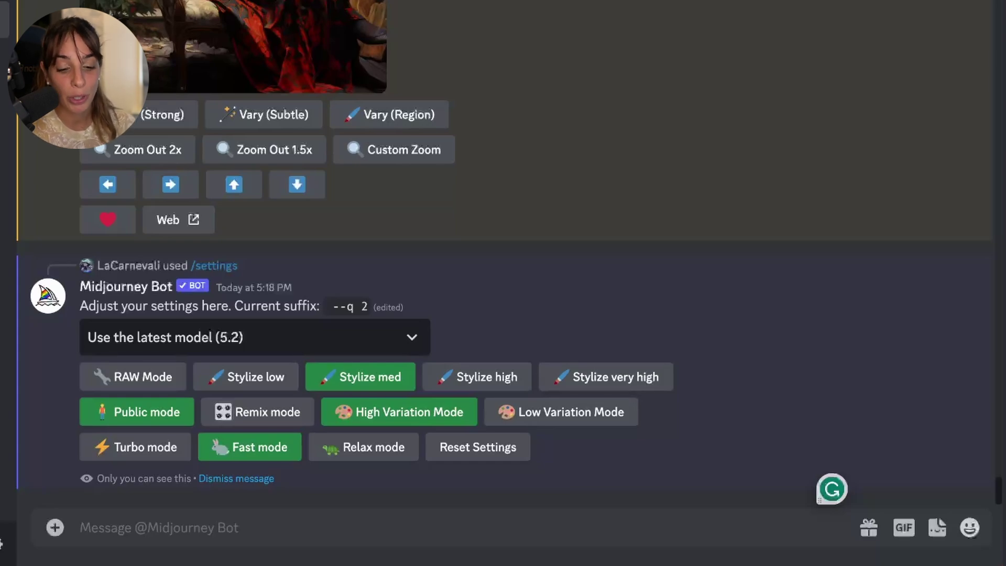
Send /settings and switch Remix mode on, keeping Stylize med
{"action": "type", "text": "/se"}
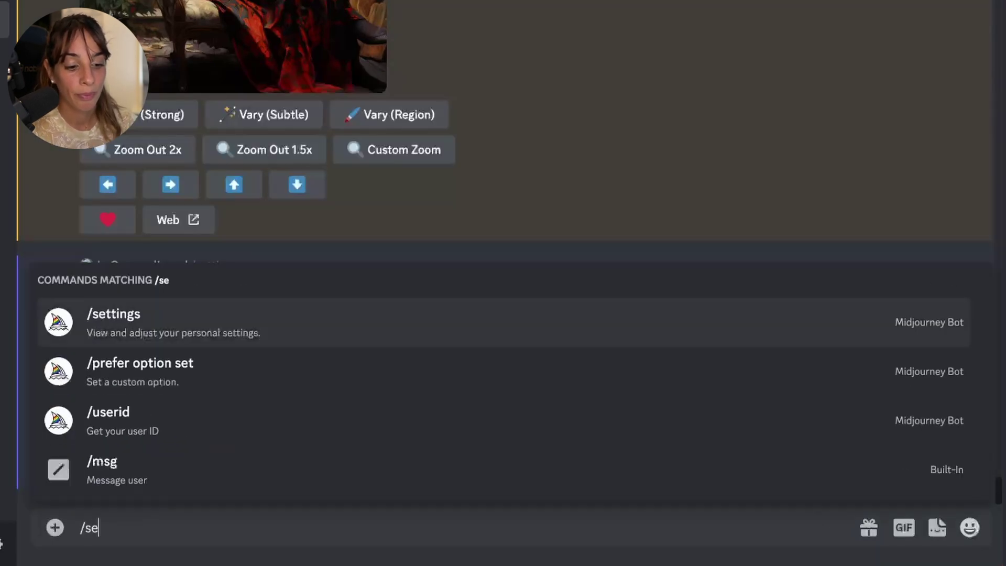
{"action": "type", "text": "tt"}
{"action": "key", "text": "Return"}
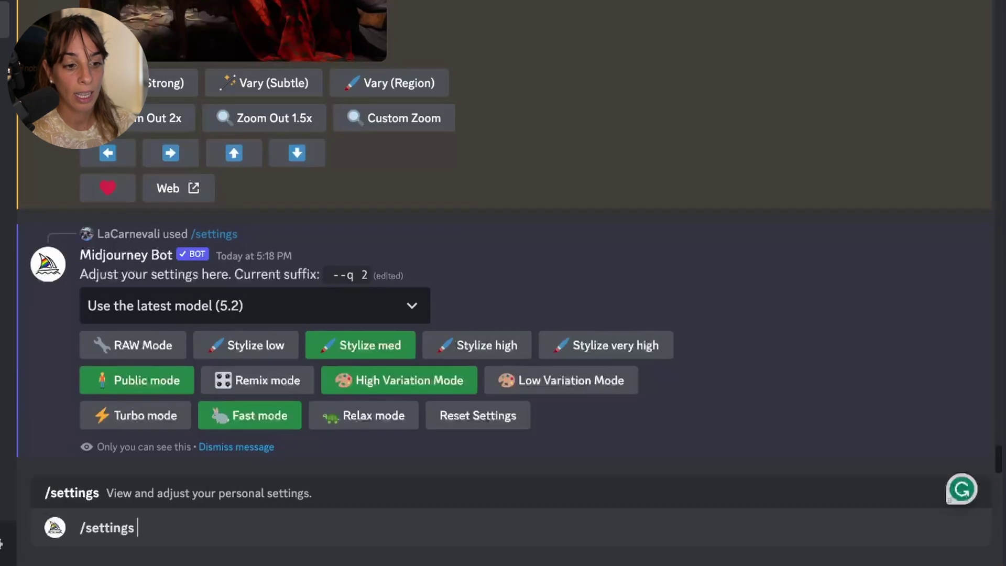
{"action": "key", "text": "Return"}
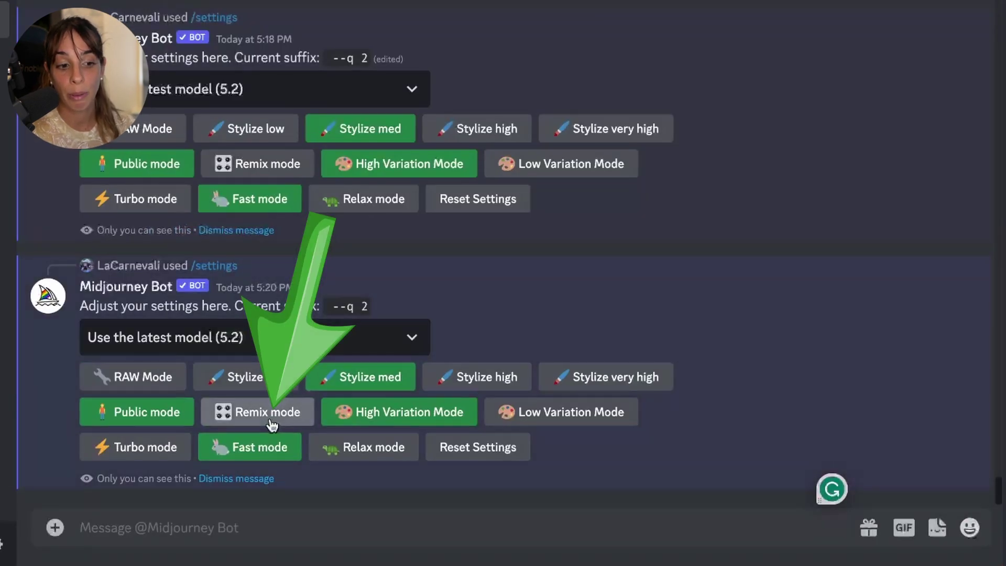
{"action": "left_click", "coordinate": [268, 412]}
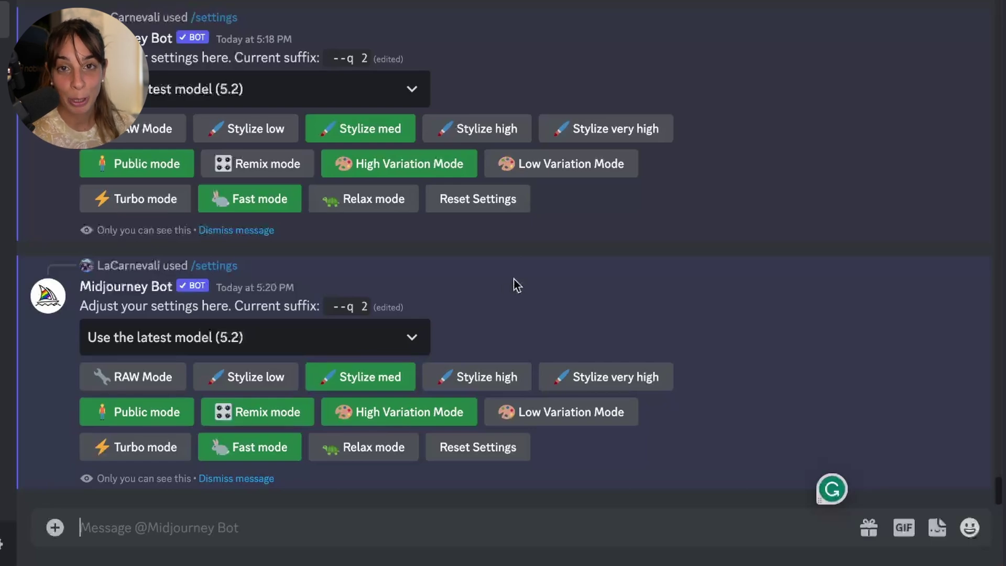
Run /imagine with 'a beautiful woman wearing a dress', resending it after the first job errors
{"action": "type", "text": "/imag"}
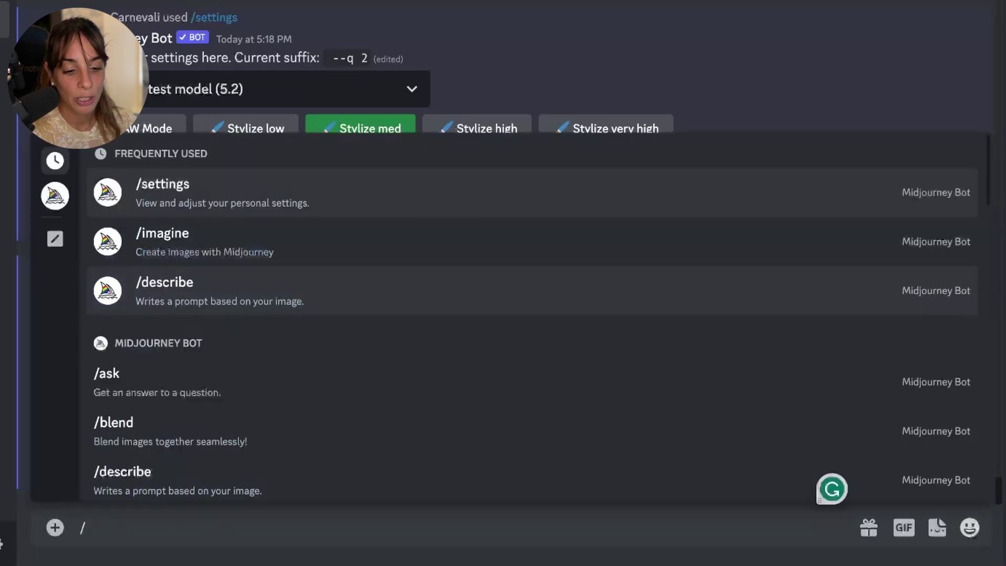
{"action": "key", "text": "Tab"}
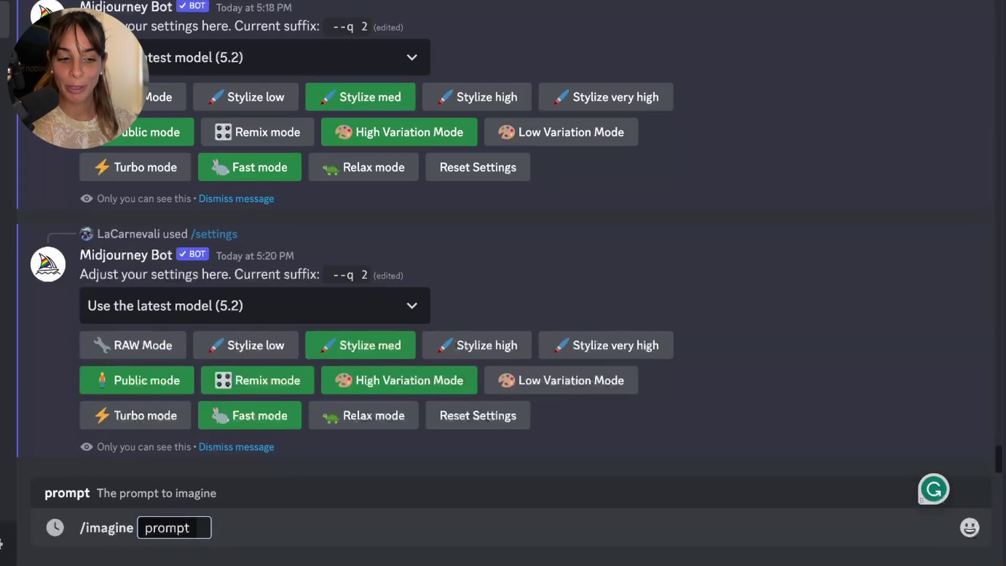
{"action": "type", "text": "a beautiful woman wearing a dress"}
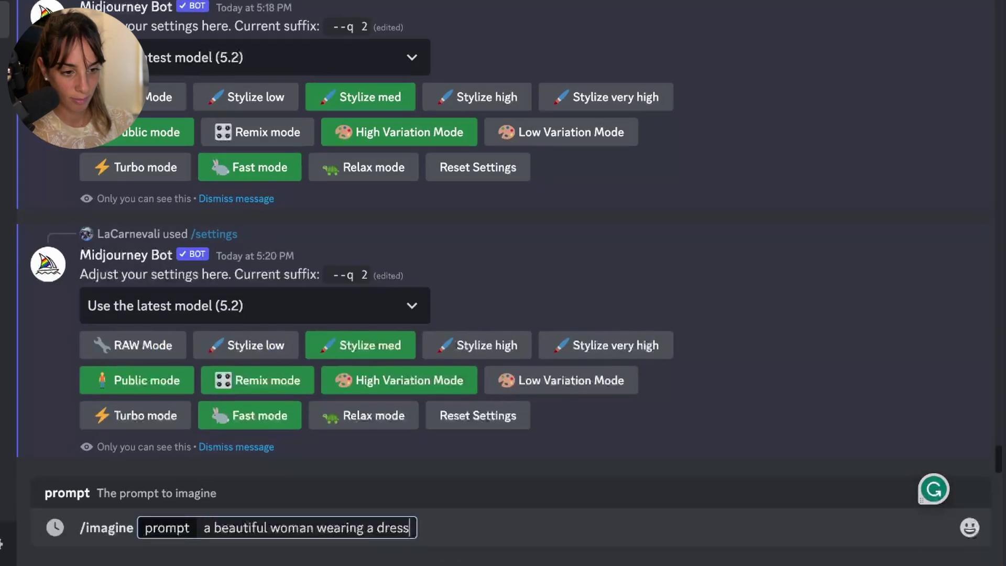
{"action": "key", "text": "Return"}
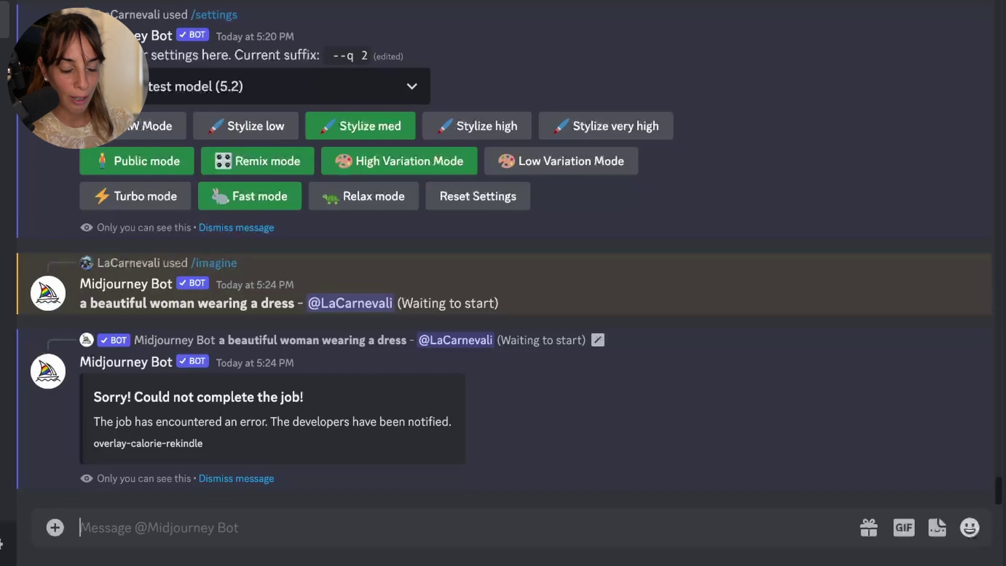
{"action": "type", "text": "/imagine prompt a beautiful woman wearing a dress"}
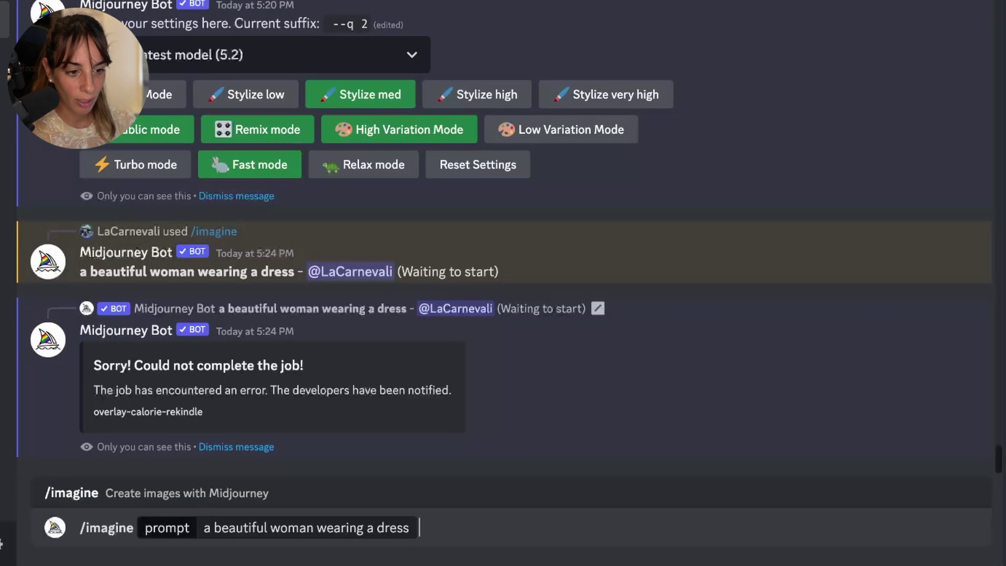
{"action": "key", "text": "Return"}
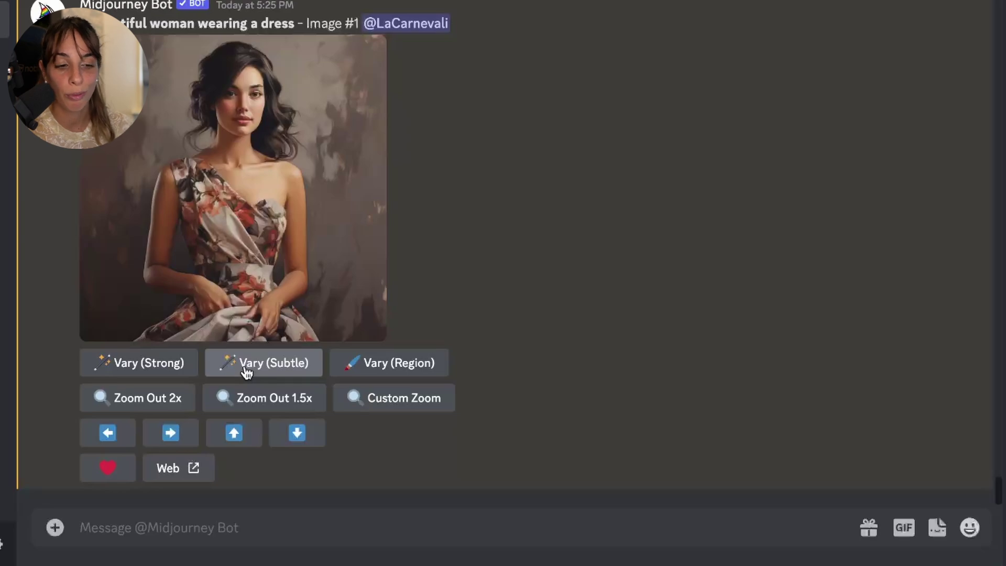
{"action": "left_click", "coordinate": [429, 376]}
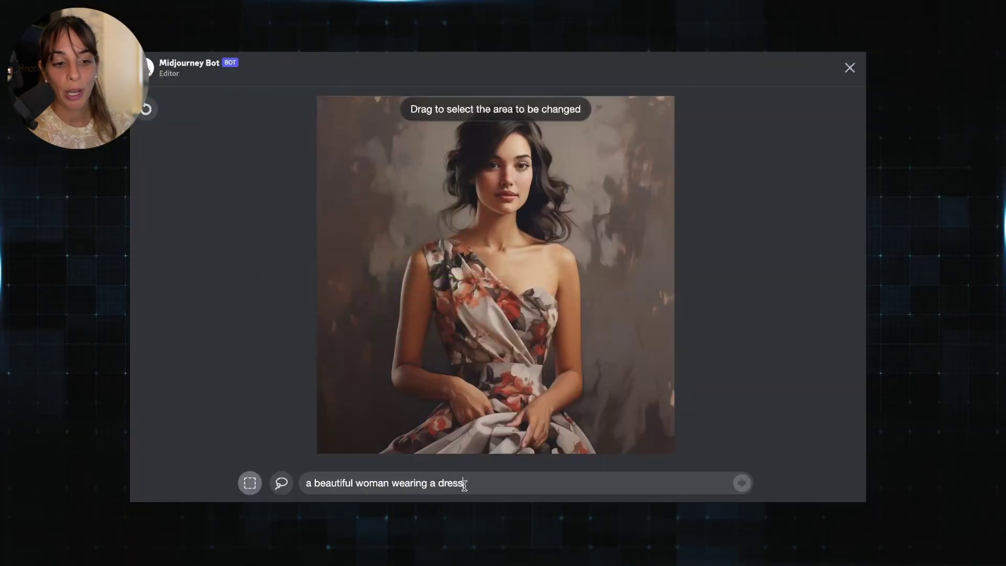
{"action": "triple_click", "coordinate": [434, 484]}
{"action": "left_click", "coordinate": [435, 485]}
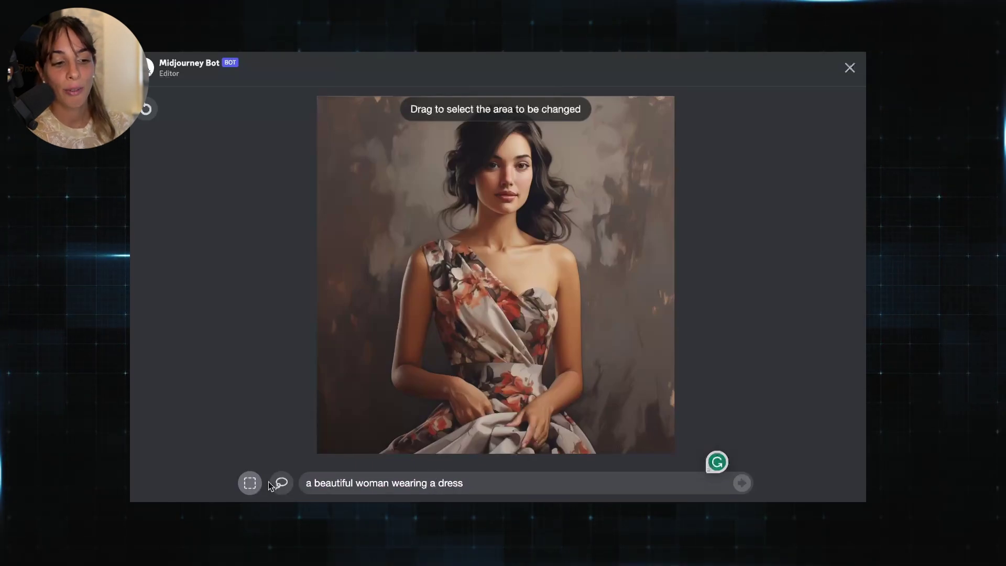
{"action": "left_click", "coordinate": [283, 489]}
{"action": "left_click", "coordinate": [250, 482]}
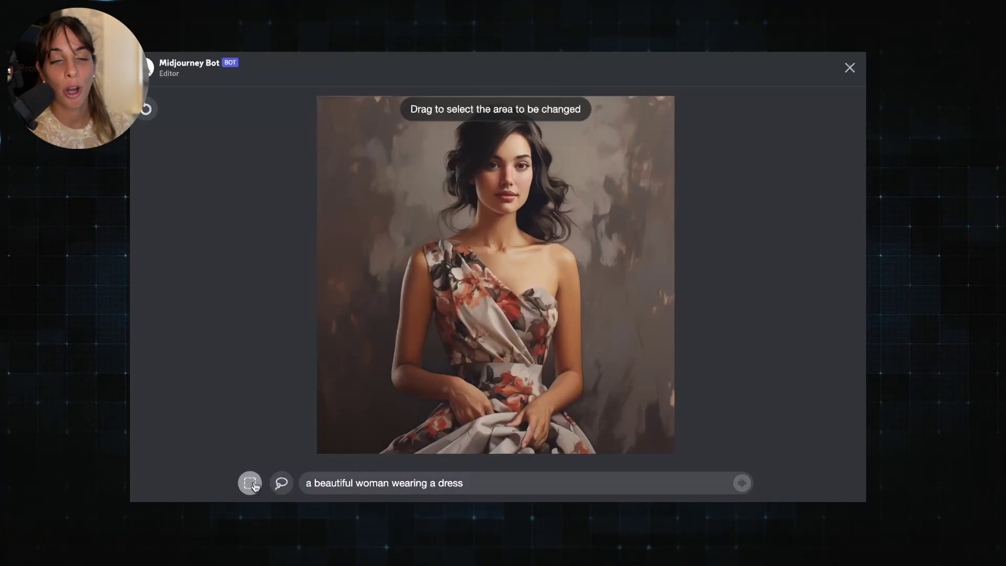
{"action": "left_click", "coordinate": [281, 483]}
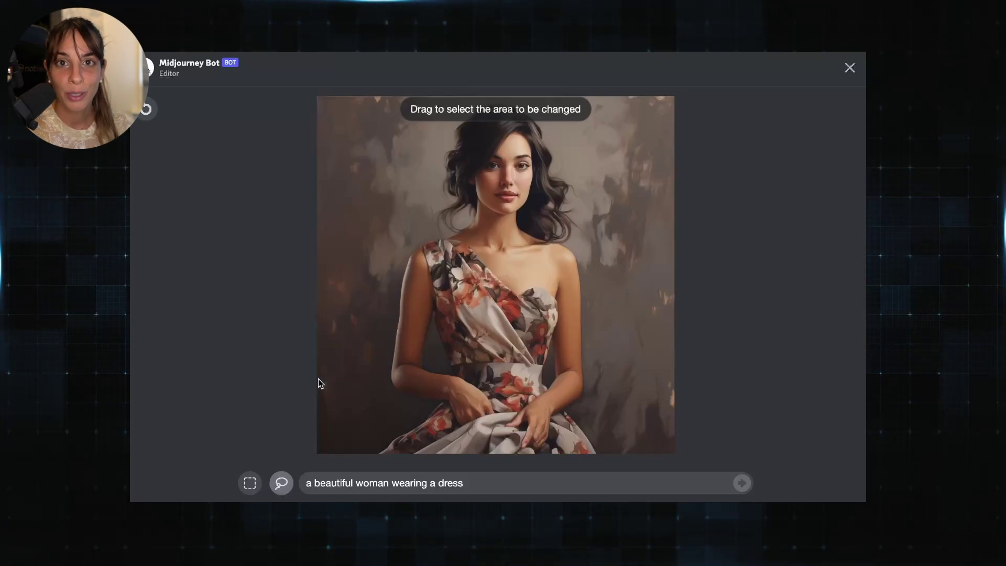
{"action": "left_click", "coordinate": [250, 482]}
{"action": "mouse_move", "coordinate": [372, 173]}
{"action": "left_mouse_down"}
{"action": "mouse_move", "coordinate": [485, 274]}
{"action": "mouse_move", "coordinate": [576, 331]}
{"action": "mouse_move", "coordinate": [502, 258]}
{"action": "mouse_move", "coordinate": [646, 318]}
{"action": "mouse_move", "coordinate": [661, 312]}
{"action": "mouse_move", "coordinate": [619, 329]}
{"action": "left_mouse_up"}
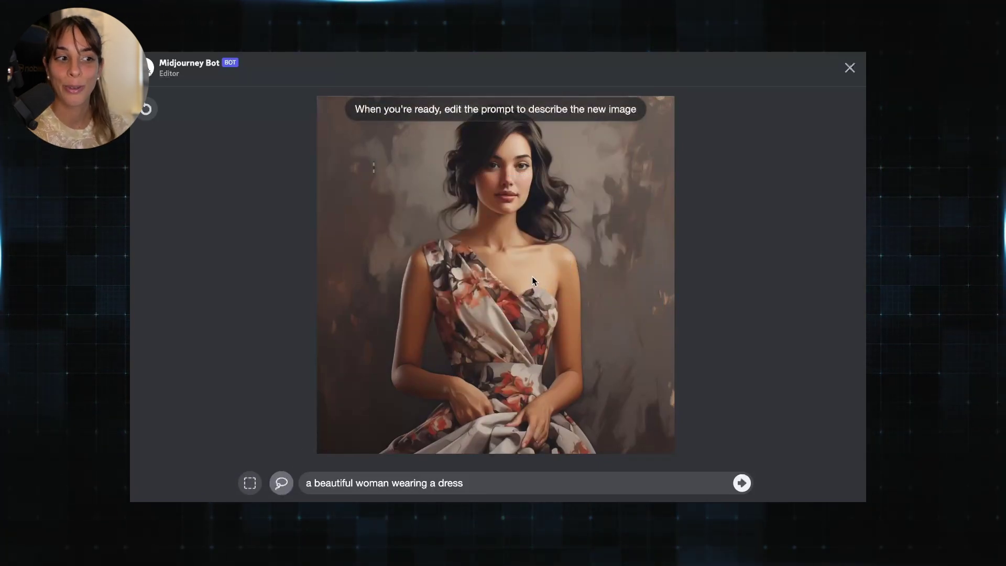
{"action": "mouse_move", "coordinate": [453, 226]}
{"action": "left_mouse_down"}
{"action": "mouse_move", "coordinate": [378, 309]}
{"action": "mouse_move", "coordinate": [398, 382]}
{"action": "mouse_move", "coordinate": [440, 424]}
{"action": "mouse_move", "coordinate": [482, 366]}
{"action": "mouse_move", "coordinate": [461, 241]}
{"action": "mouse_move", "coordinate": [435, 340]}
{"action": "mouse_move", "coordinate": [442, 225]}
{"action": "left_mouse_up"}
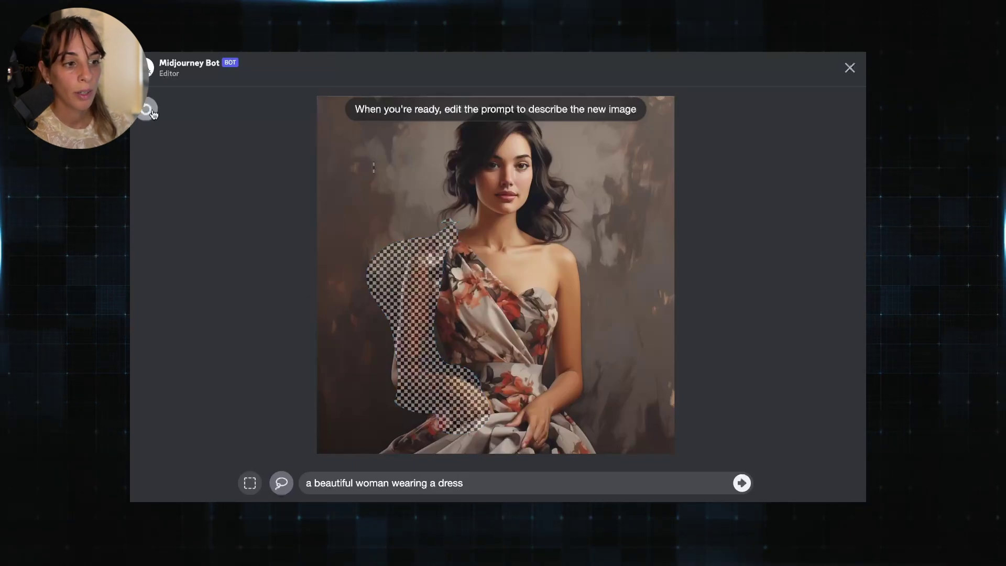
{"action": "left_click", "coordinate": [146, 110]}
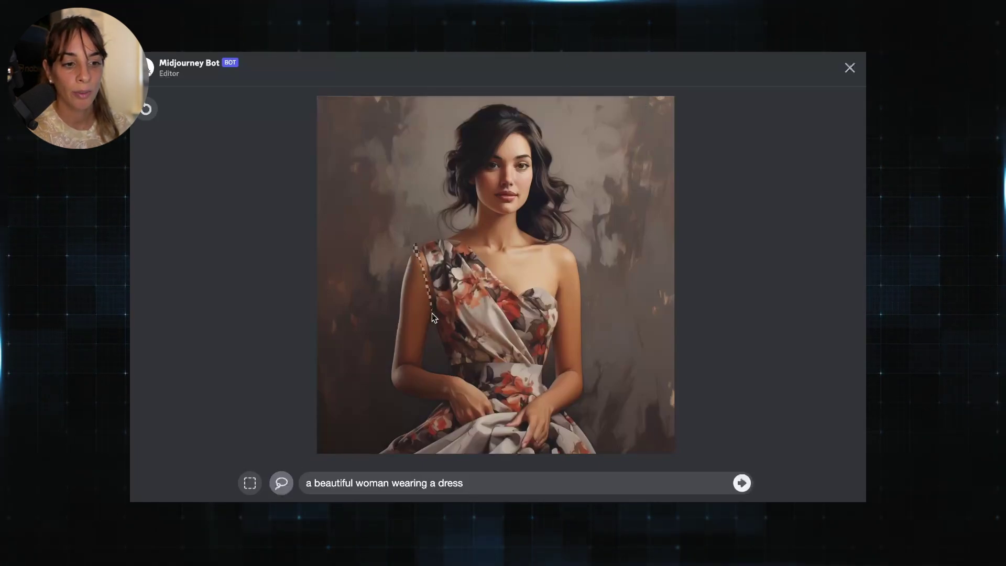
Lasso the dress and both forearms, and insert 'long sleeve' before 'dress' in the prompt
{"action": "mouse_move", "coordinate": [431, 313]}
{"action": "left_mouse_down"}
{"action": "mouse_move", "coordinate": [448, 381]}
{"action": "mouse_move", "coordinate": [431, 410]}
{"action": "mouse_move", "coordinate": [396, 419]}
{"action": "mouse_move", "coordinate": [358, 460]}
{"action": "mouse_move", "coordinate": [385, 475]}
{"action": "mouse_move", "coordinate": [494, 485]}
{"action": "mouse_move", "coordinate": [589, 463]}
{"action": "left_mouse_up"}
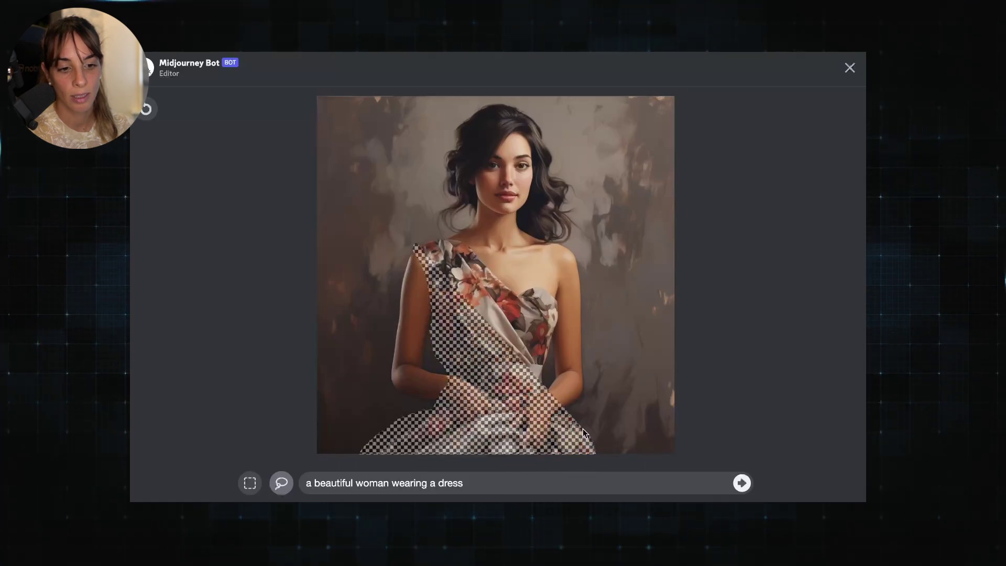
{"action": "mouse_move", "coordinate": [583, 429]}
{"action": "left_mouse_down"}
{"action": "mouse_move", "coordinate": [542, 375]}
{"action": "mouse_move", "coordinate": [553, 330]}
{"action": "mouse_move", "coordinate": [550, 373]}
{"action": "mouse_move", "coordinate": [595, 356]}
{"action": "mouse_move", "coordinate": [593, 279]}
{"action": "mouse_move", "coordinate": [576, 243]}
{"action": "mouse_move", "coordinate": [538, 230]}
{"action": "mouse_move", "coordinate": [523, 267]}
{"action": "mouse_move", "coordinate": [501, 268]}
{"action": "mouse_move", "coordinate": [461, 230]}
{"action": "mouse_move", "coordinate": [403, 244]}
{"action": "mouse_move", "coordinate": [394, 342]}
{"action": "mouse_move", "coordinate": [440, 364]}
{"action": "left_mouse_up"}
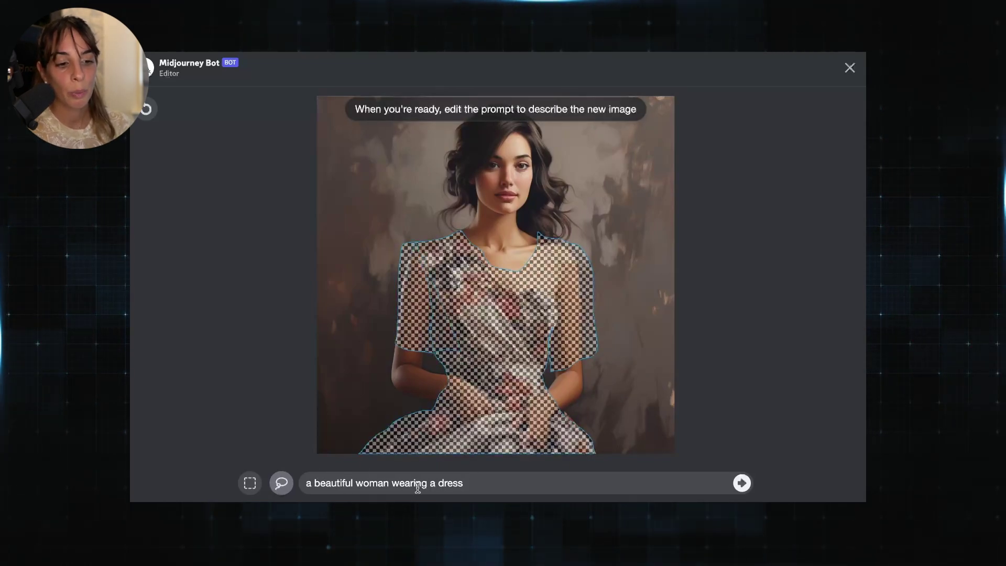
{"action": "left_click", "coordinate": [438, 483]}
{"action": "type", "text": "long sleeve"}
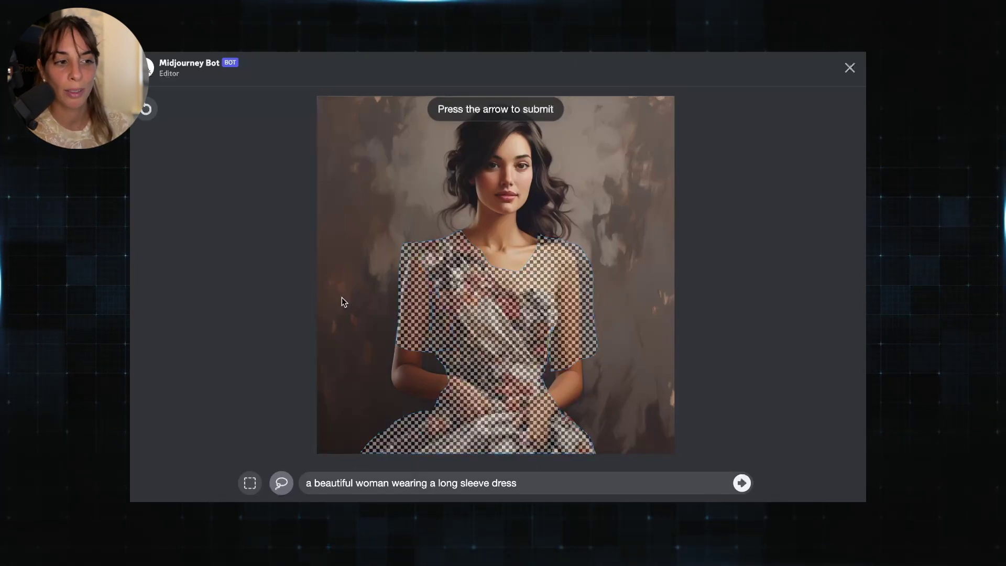
{"action": "mouse_move", "coordinate": [389, 354]}
{"action": "left_mouse_down"}
{"action": "mouse_move", "coordinate": [384, 387]}
{"action": "mouse_move", "coordinate": [415, 404]}
{"action": "mouse_move", "coordinate": [467, 411]}
{"action": "mouse_move", "coordinate": [463, 353]}
{"action": "left_mouse_up"}
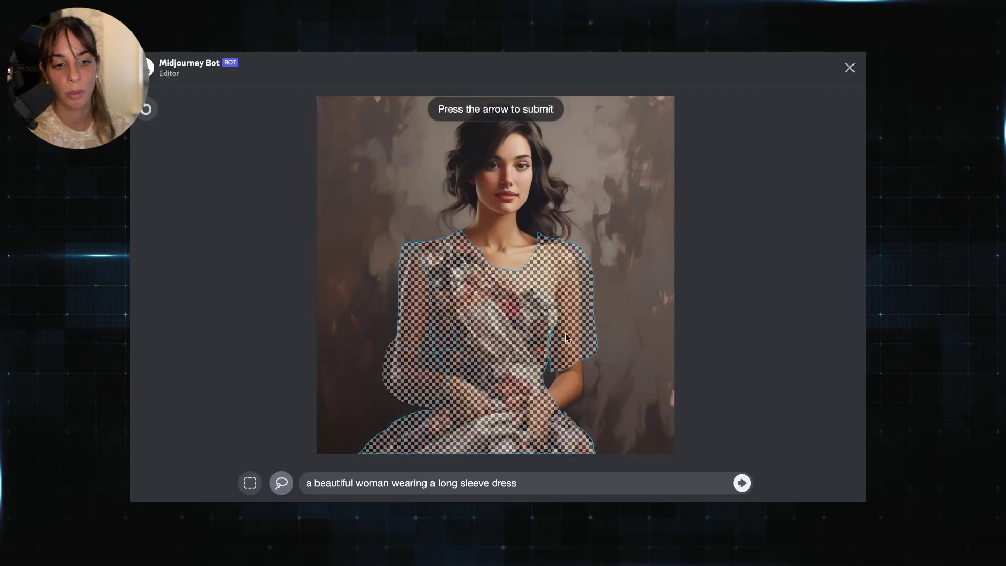
{"action": "mouse_move", "coordinate": [550, 367]}
{"action": "left_mouse_down"}
{"action": "mouse_move", "coordinate": [602, 418]}
{"action": "mouse_move", "coordinate": [501, 434]}
{"action": "mouse_move", "coordinate": [474, 314]}
{"action": "left_mouse_up"}
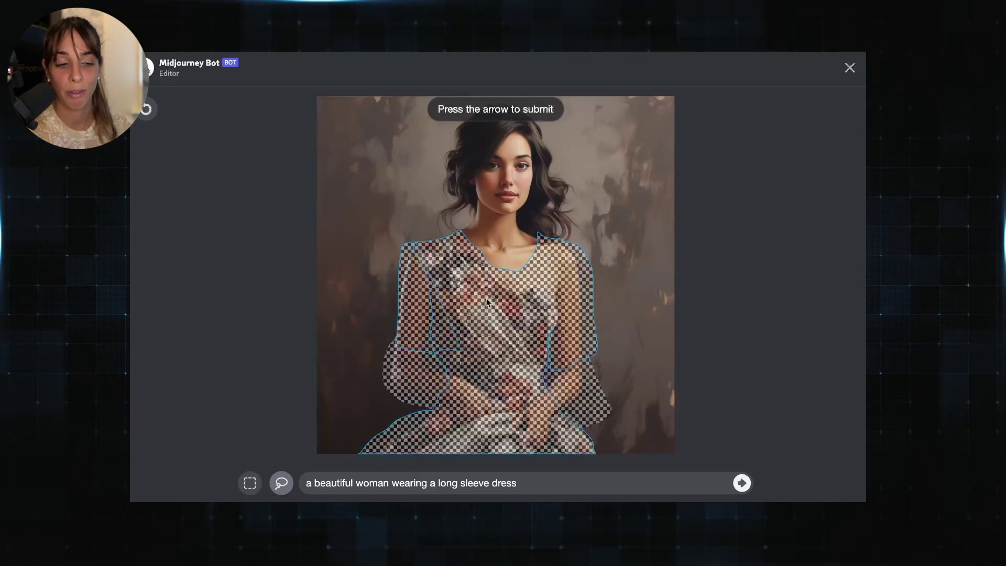
Submit the Vary (Region) edit to get four long-sleeve dress variations
{"action": "left_click", "coordinate": [250, 483]}
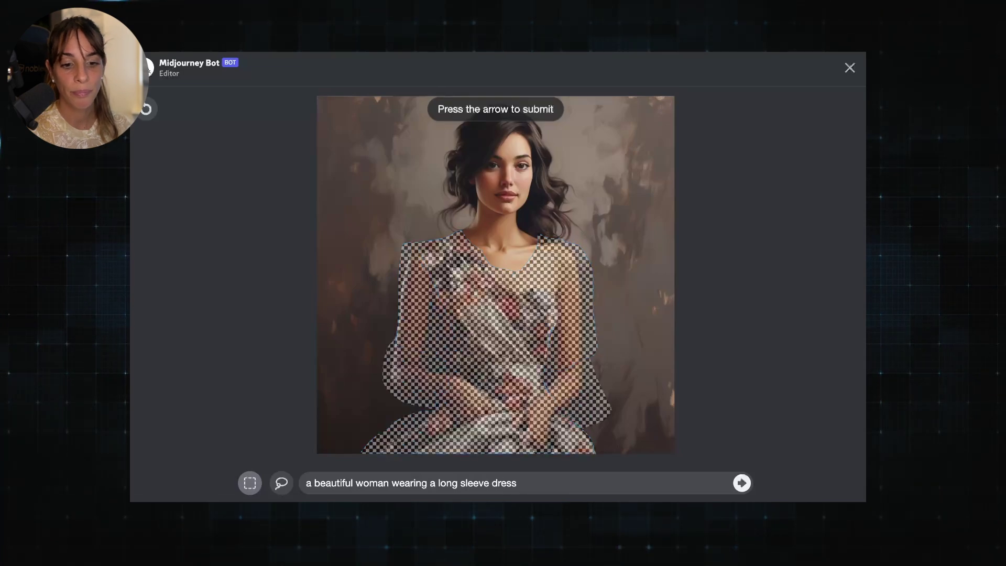
{"action": "left_click", "coordinate": [741, 482]}
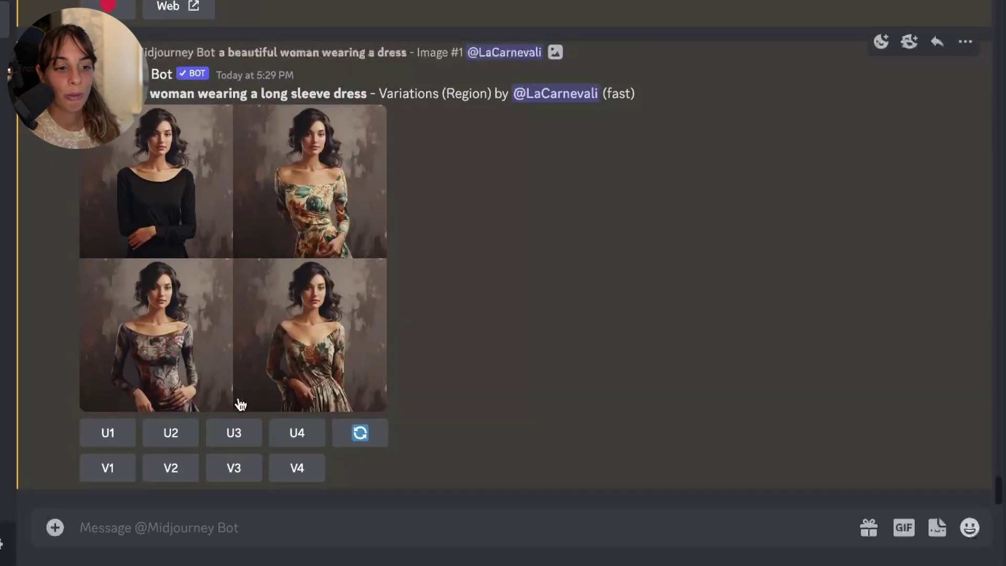
Upscale variation U3 and Pan Down it into four full-length versions
{"action": "left_click", "coordinate": [232, 440]}
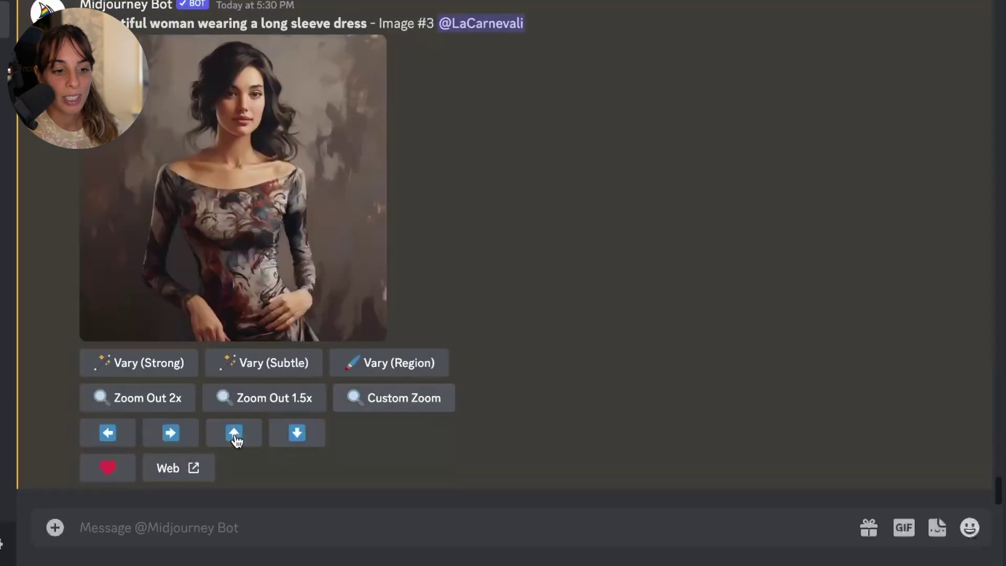
{"action": "left_click", "coordinate": [308, 440]}
{"action": "left_click", "coordinate": [510, 303]}
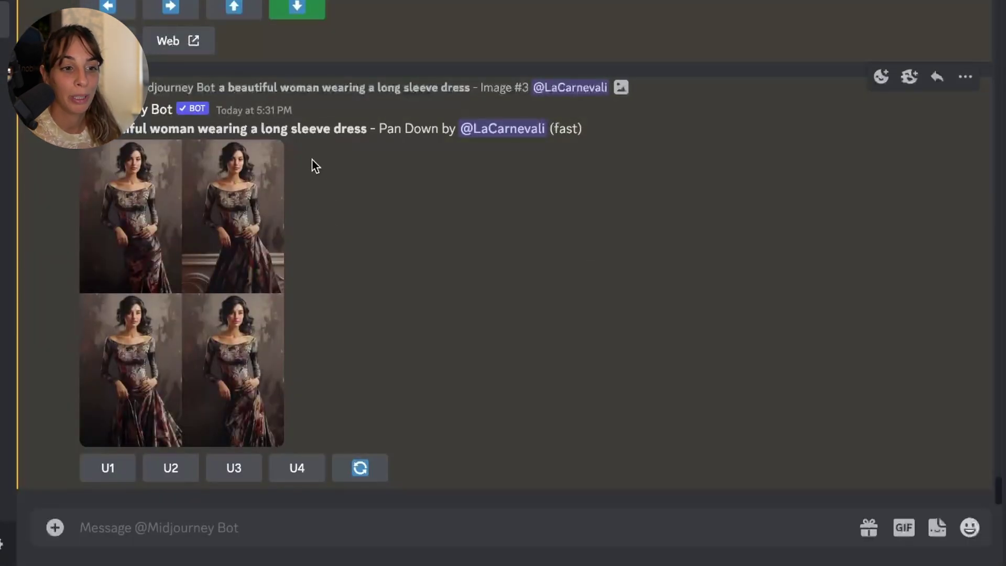
Apply Zoom Out 1.5x to upscaled Image #3 and scroll up to compare
{"action": "scroll", "coordinate": [305, 74], "scroll_direction": "up", "scroll_amount": 6}
{"action": "left_click", "coordinate": [292, 333]}
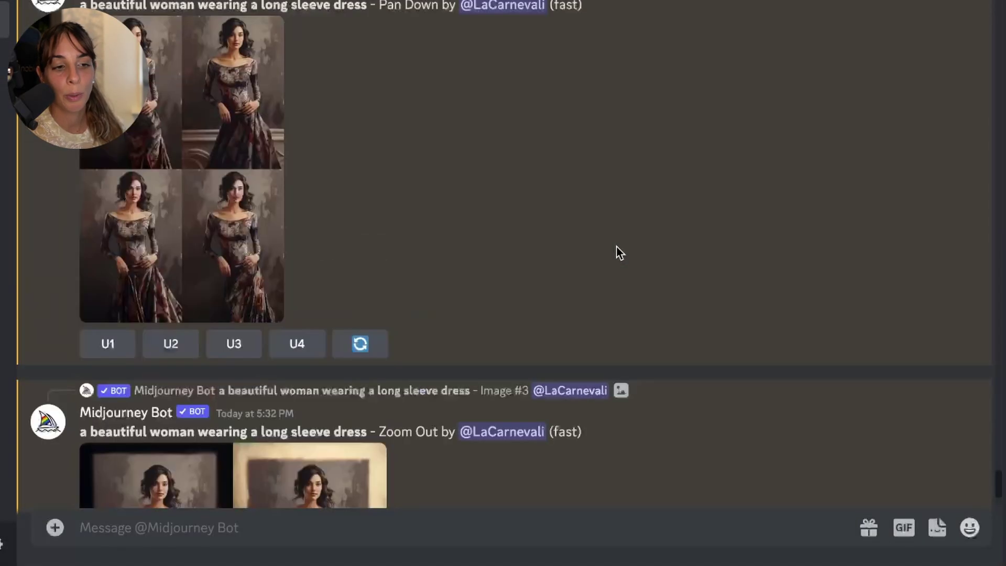
{"action": "scroll", "coordinate": [601, 235], "scroll_direction": "up", "scroll_amount": 20}
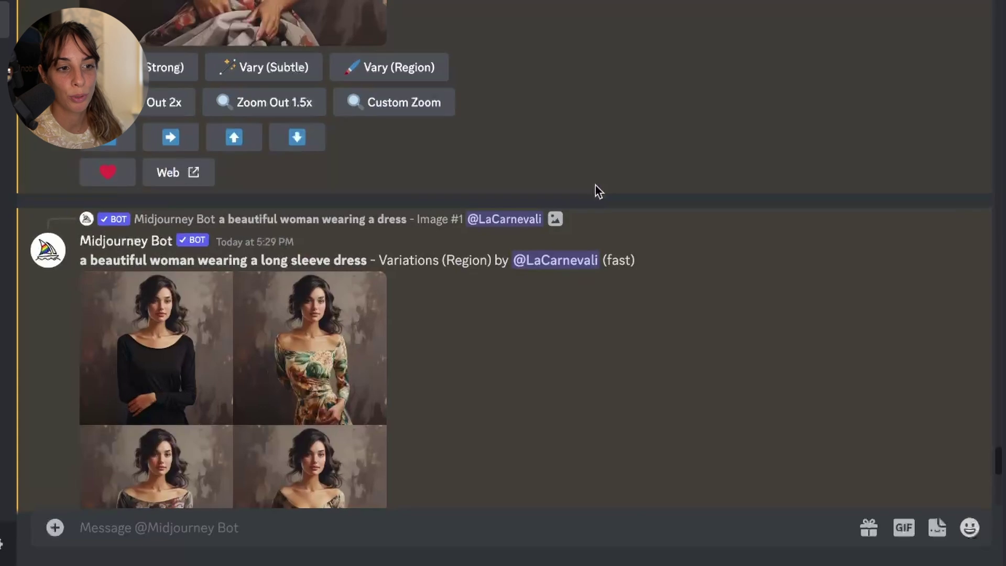